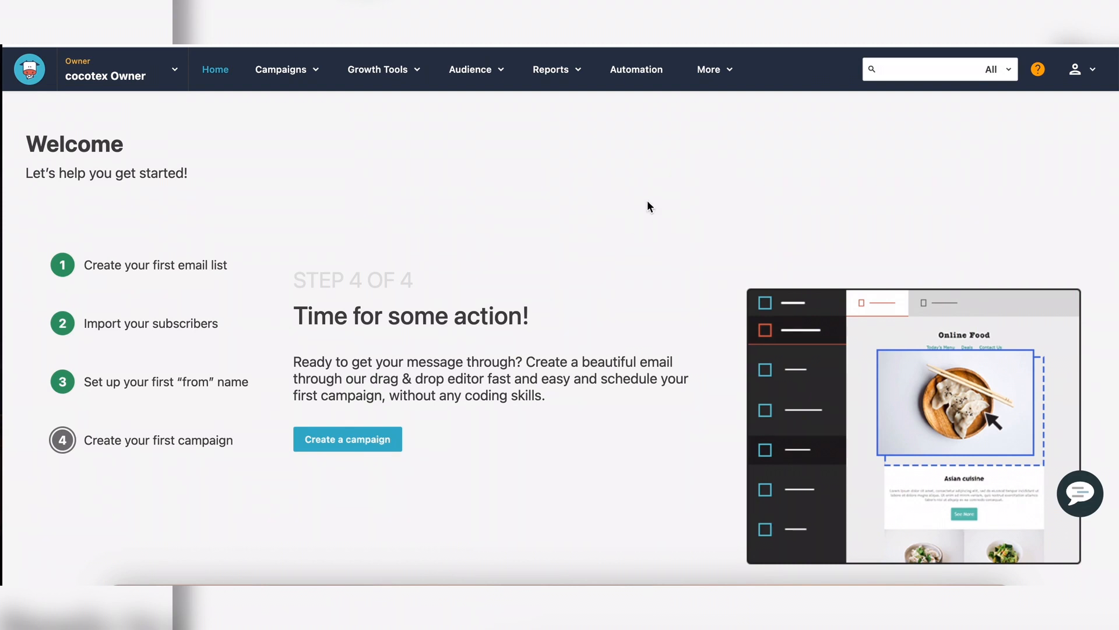
Open the SPF/DKIM setup page for the helpdmarc.com sender in the account's sender settings
left_click(712, 75)
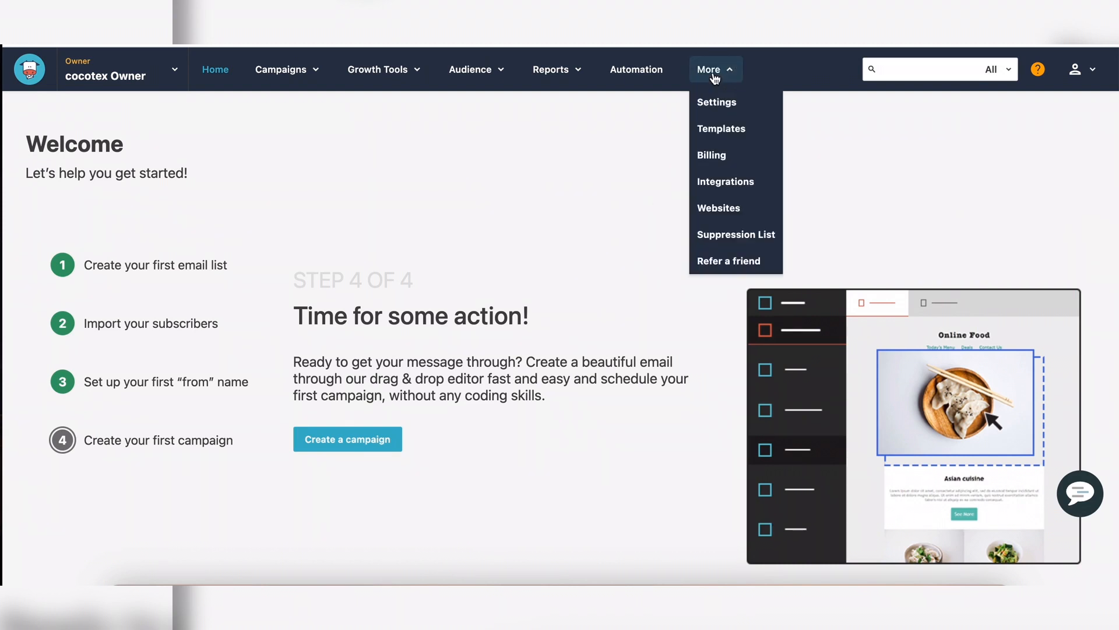
left_click(717, 100)
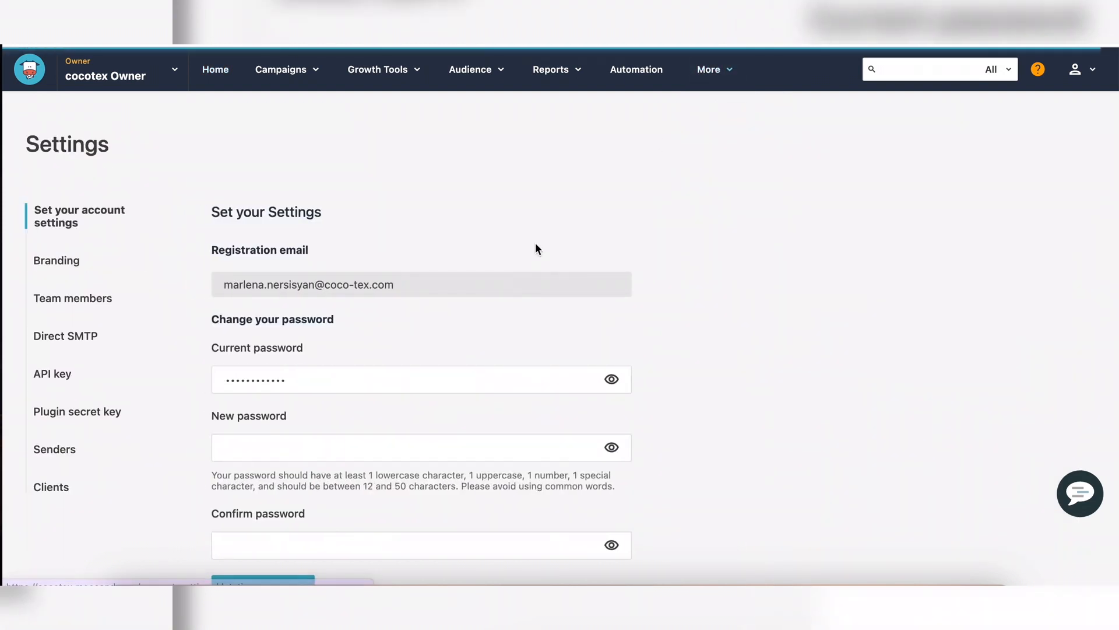
left_click(56, 450)
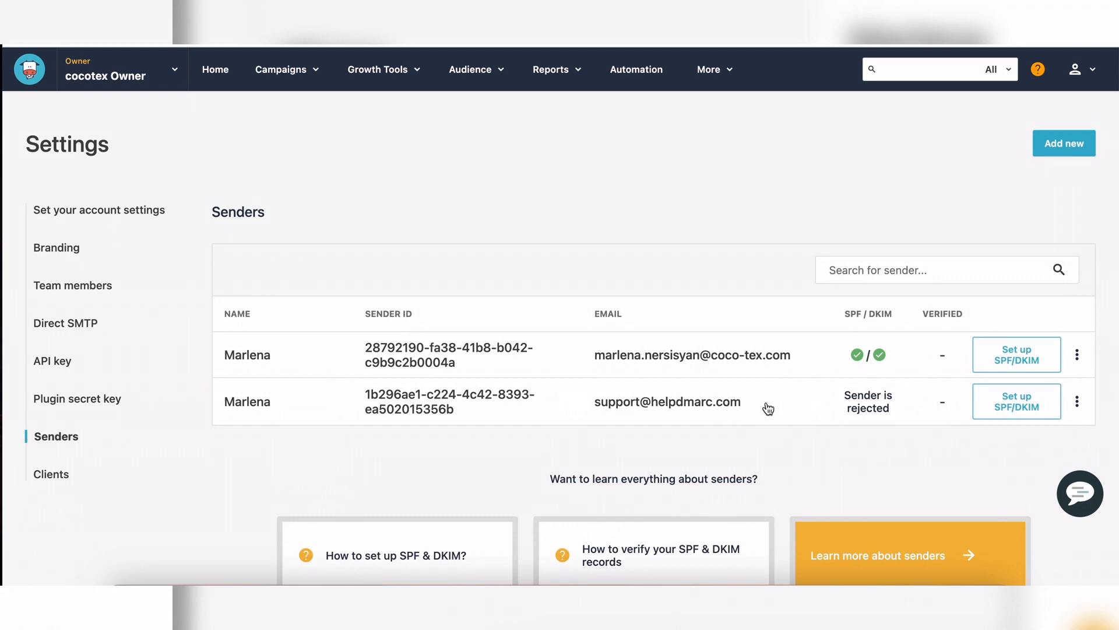
left_click(1015, 408)
Examine the DKIM and SPF TXT record names and values required for helpdmarc.com
scroll(602, 321, "down", 4)
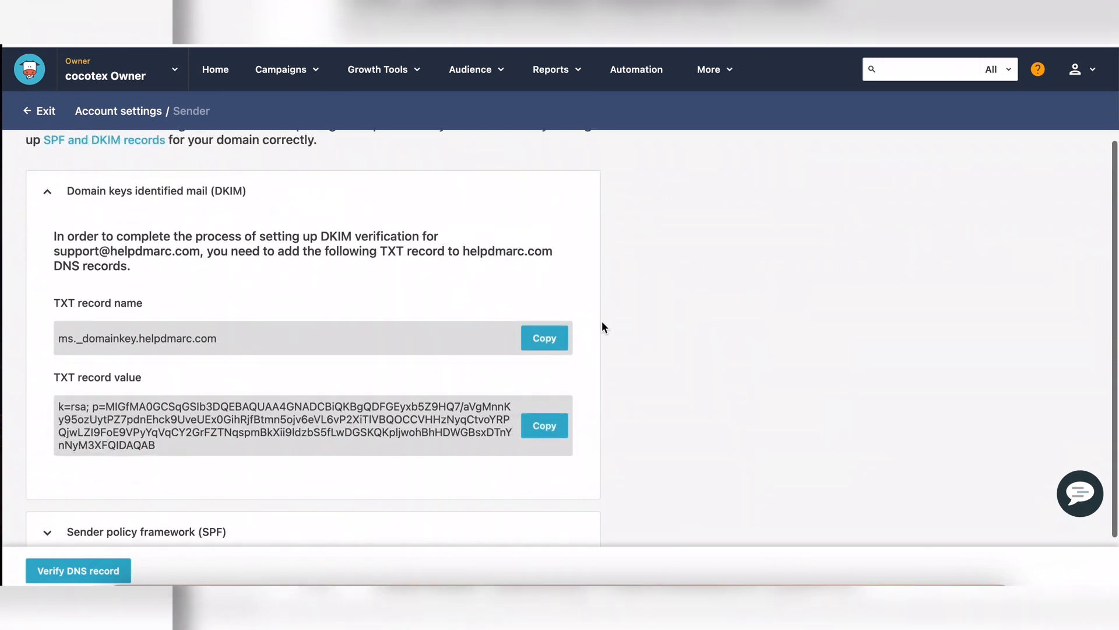
scroll(601, 321, "up", 2)
scroll(601, 327, "down", 1)
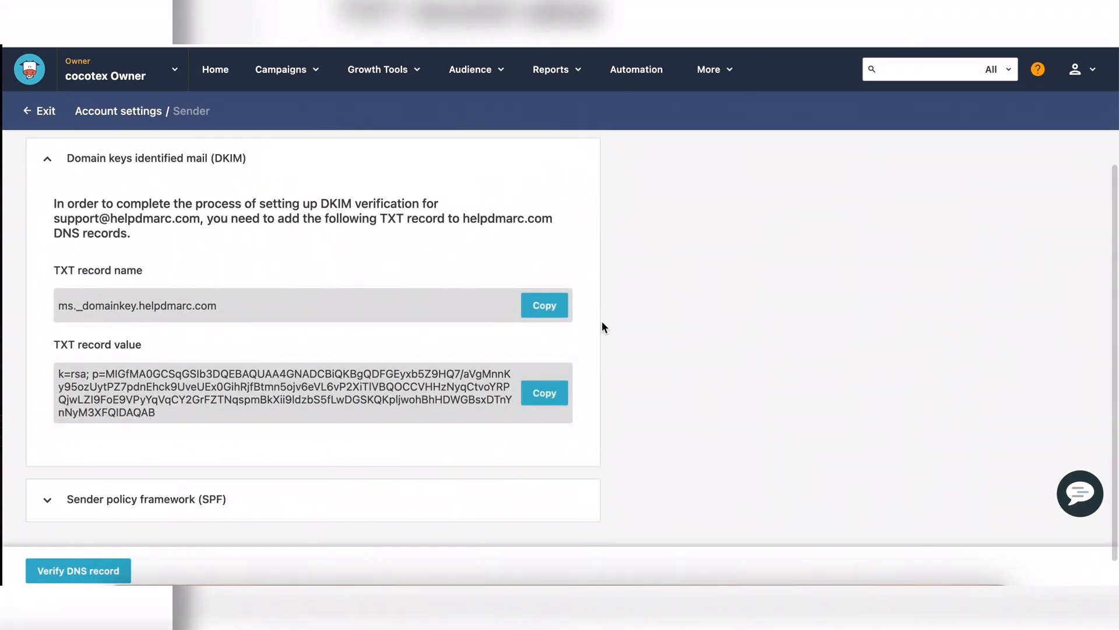
scroll(281, 337, "down", 1)
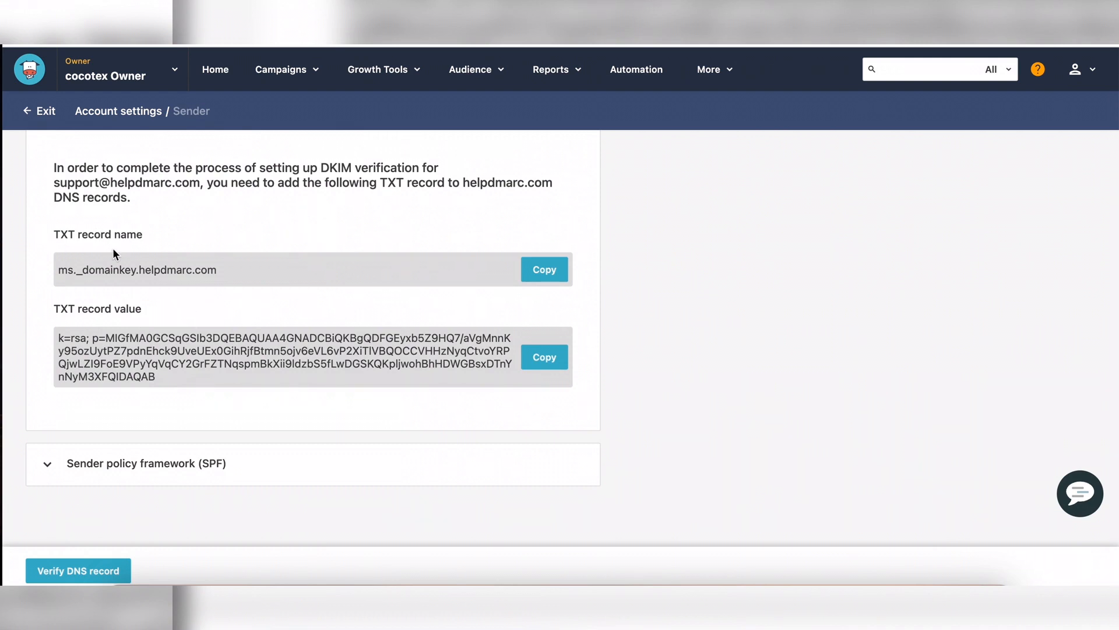
left_click(100, 462)
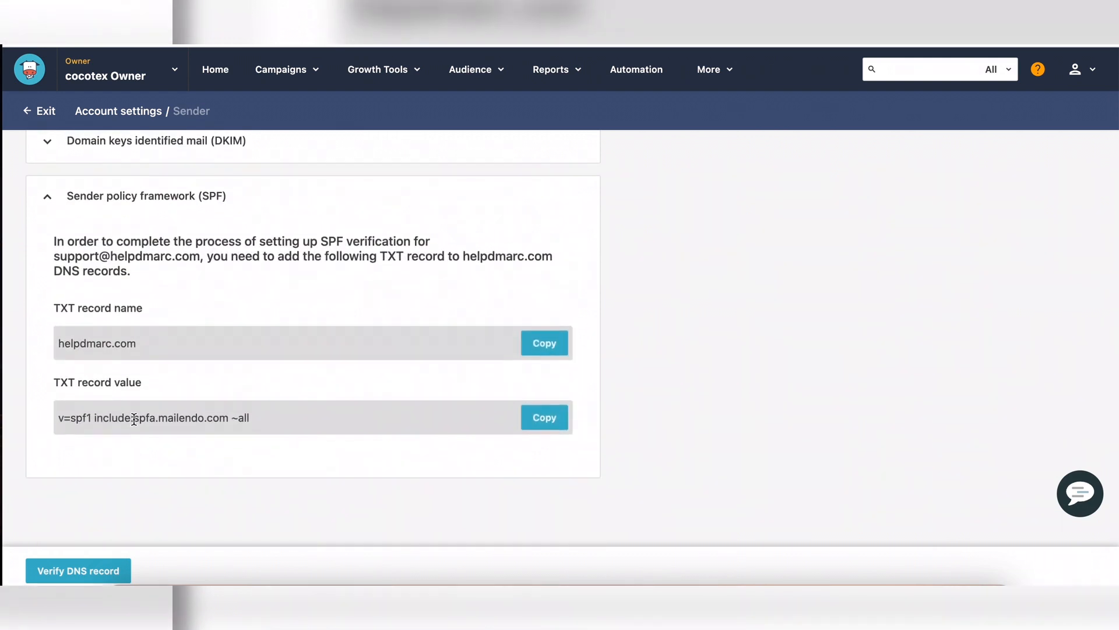
scroll(130, 432, "up", 1)
left_click(100, 201)
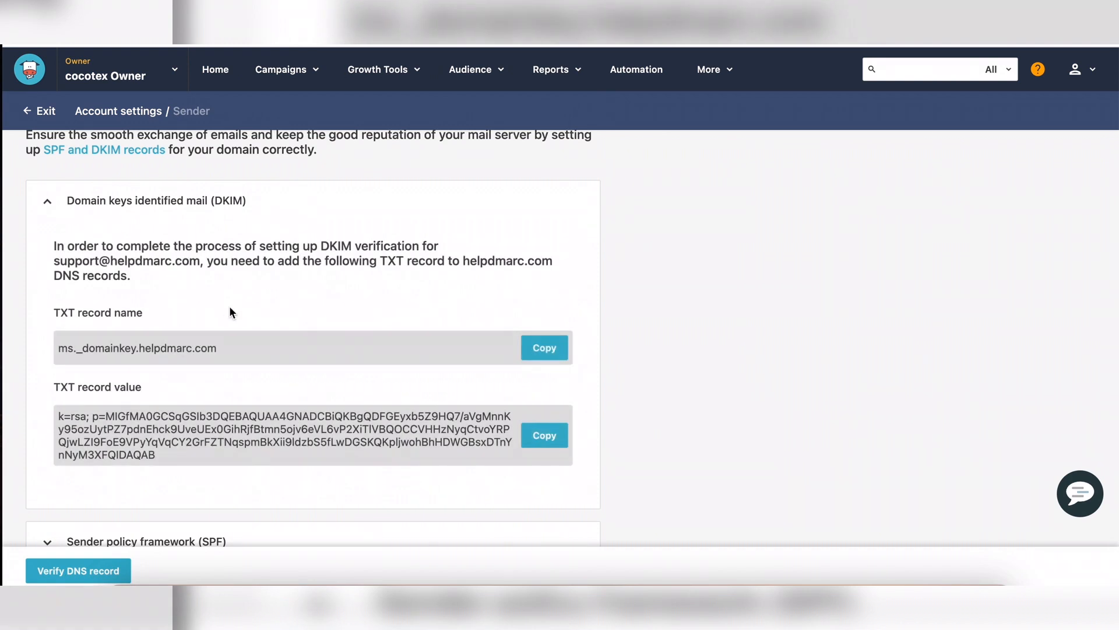
scroll(293, 293, "down", 1)
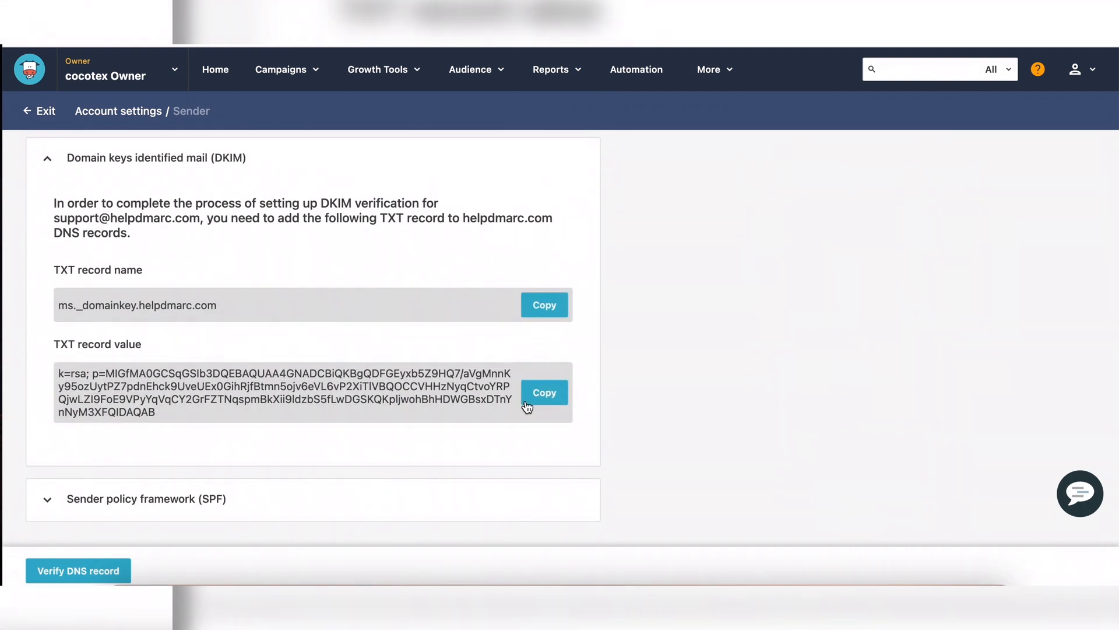
Copy the DKIM record name and, in Cloudflare, start a TXT record for helpdmarc.com named ms._domainkey.helpdmarc.com
left_click(548, 310)
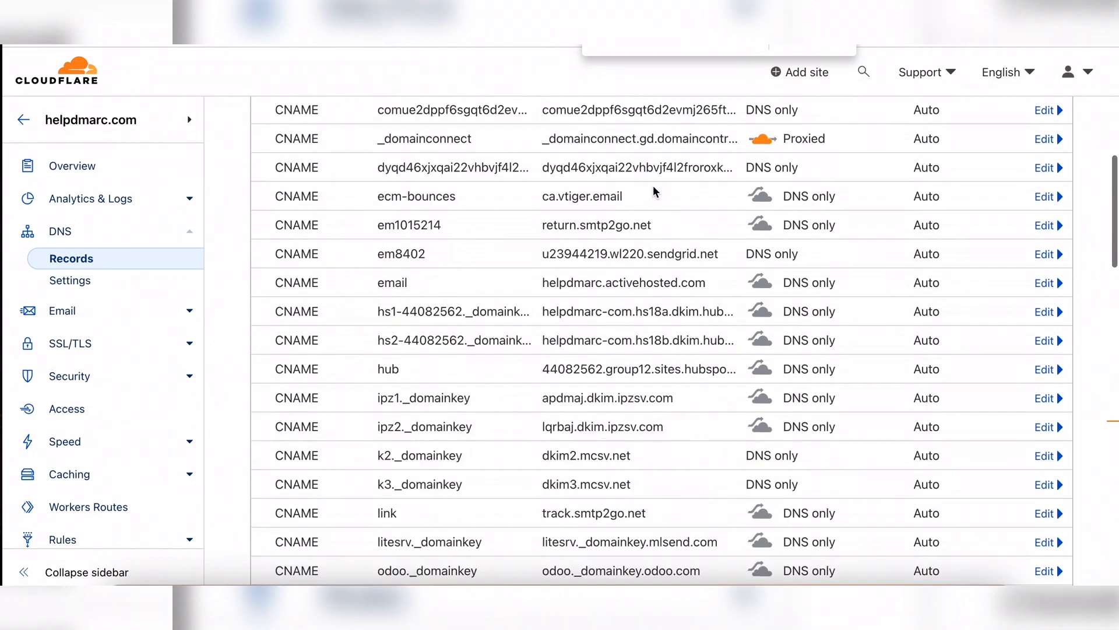
scroll(655, 192, "up", 10)
left_click(1005, 364)
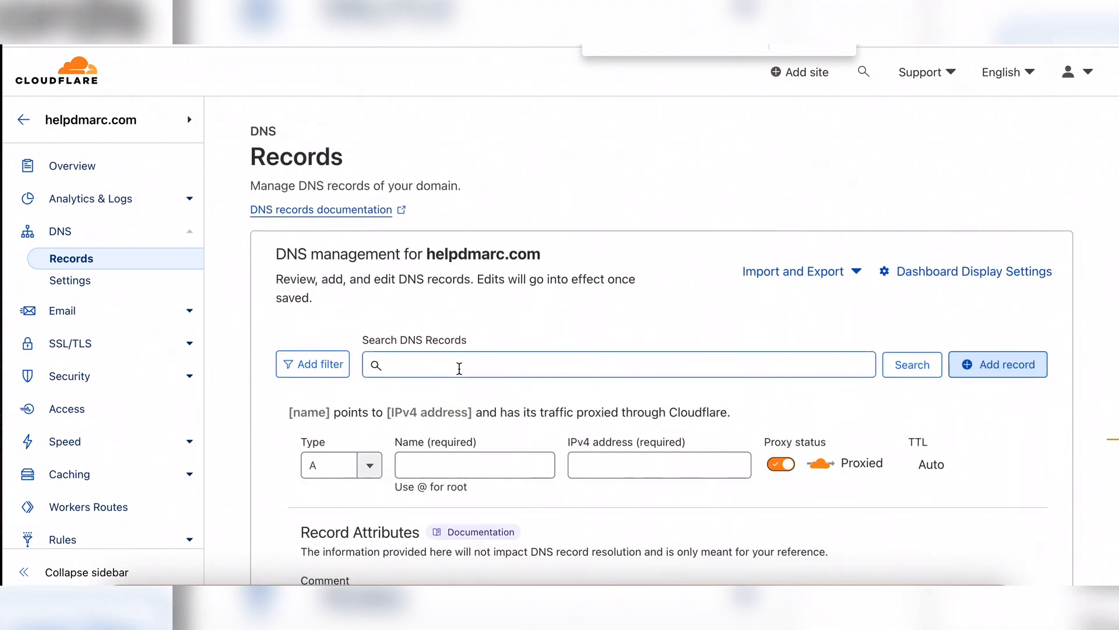
scroll(460, 369, "down", 3)
left_click(327, 283)
type("t")
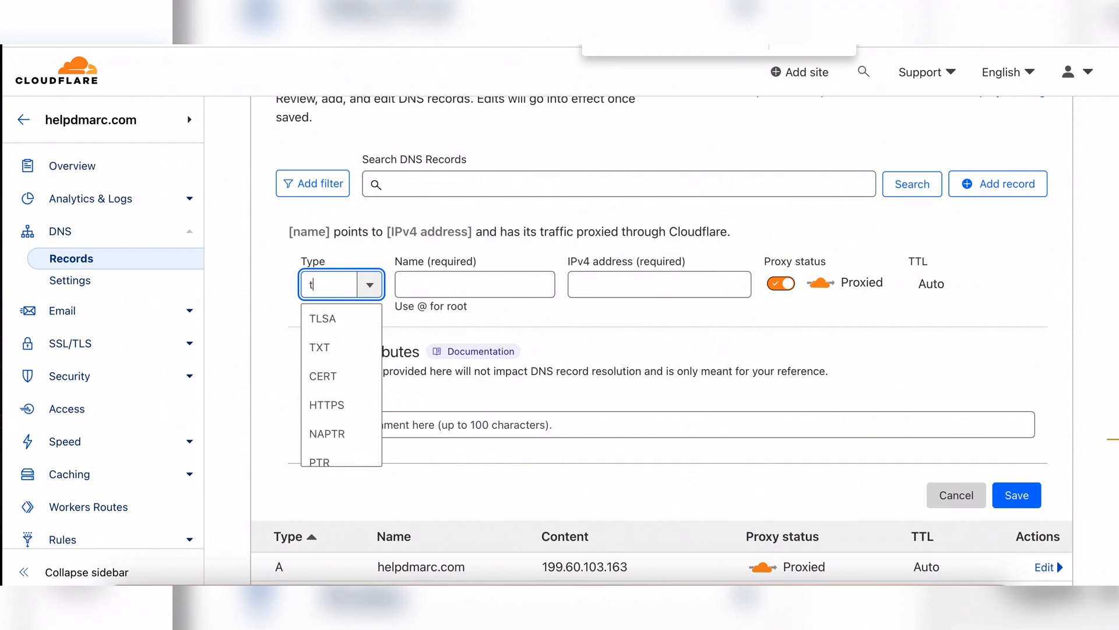
type("xt")
left_click(319, 319)
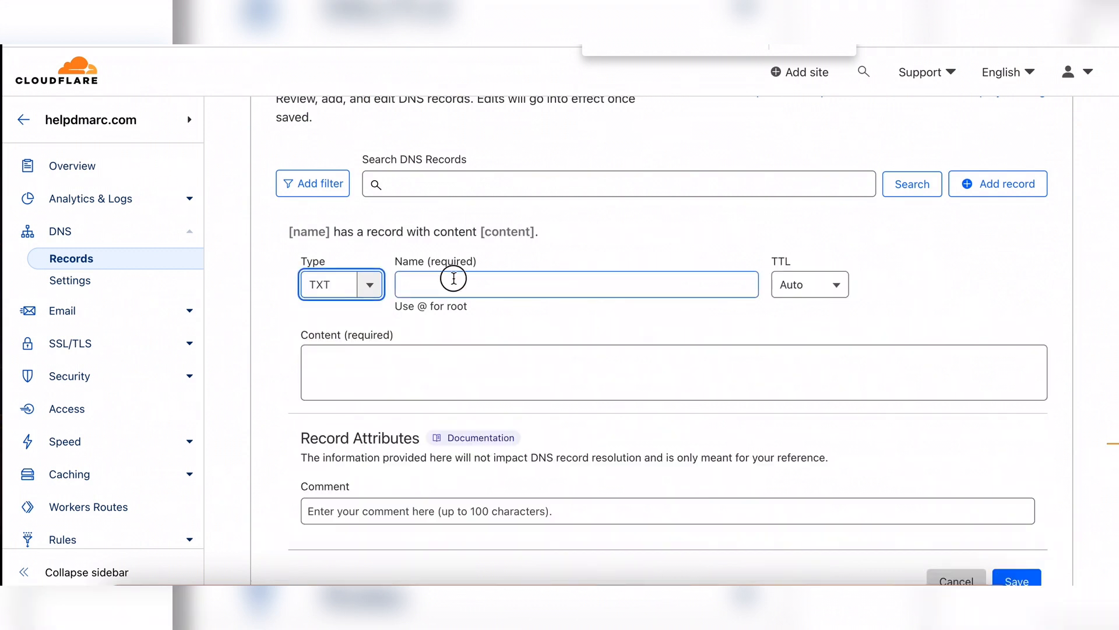
left_click(454, 279)
key("ctrl+v")
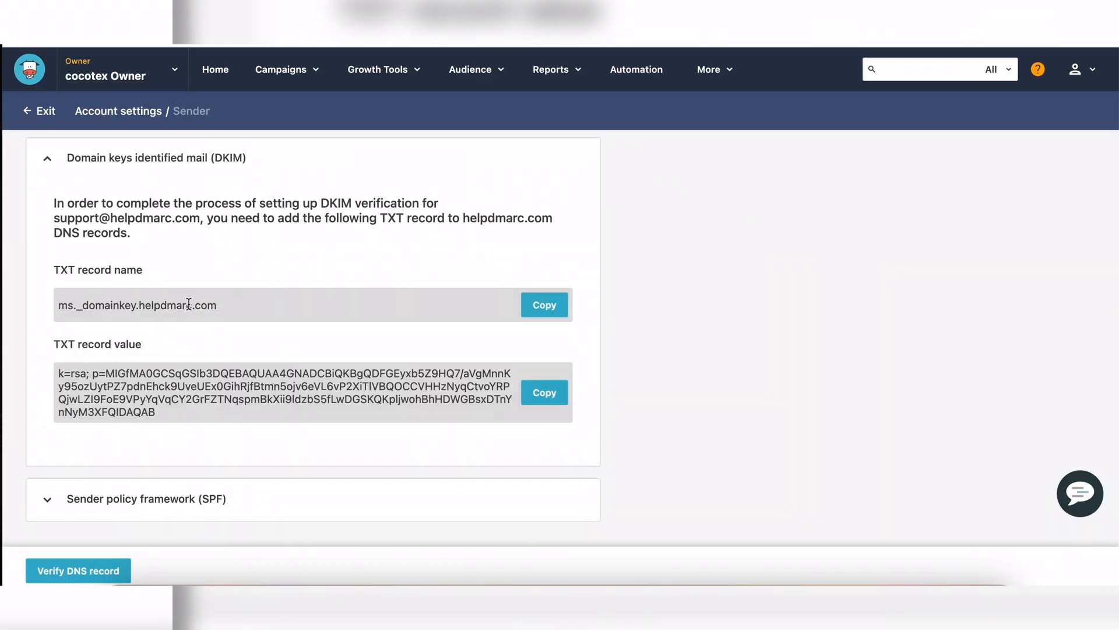
Copy the DKIM TXT record value from Moosend into the new Cloudflare record's content and save the record
left_click(545, 393)
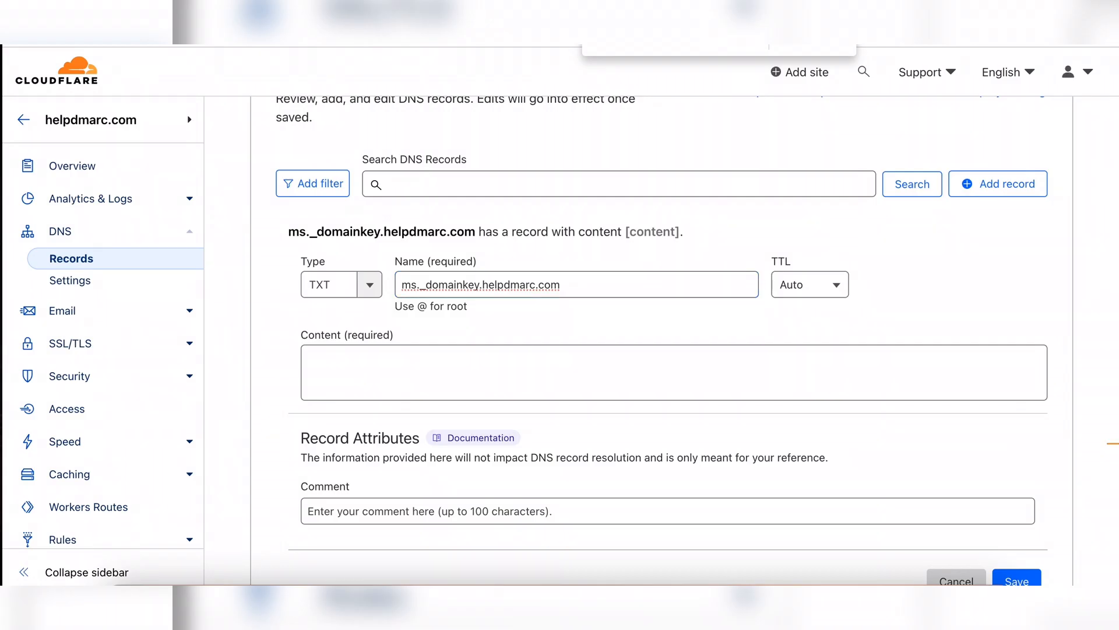
left_click(527, 360)
key("ctrl+v")
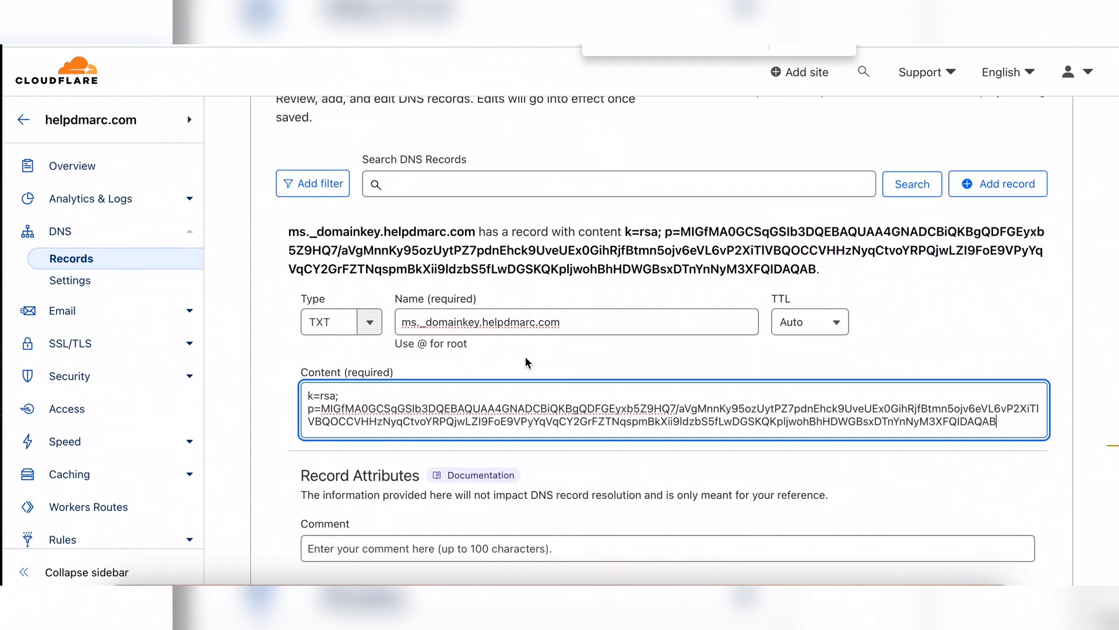
scroll(729, 417, "down", 3)
left_click(1014, 467)
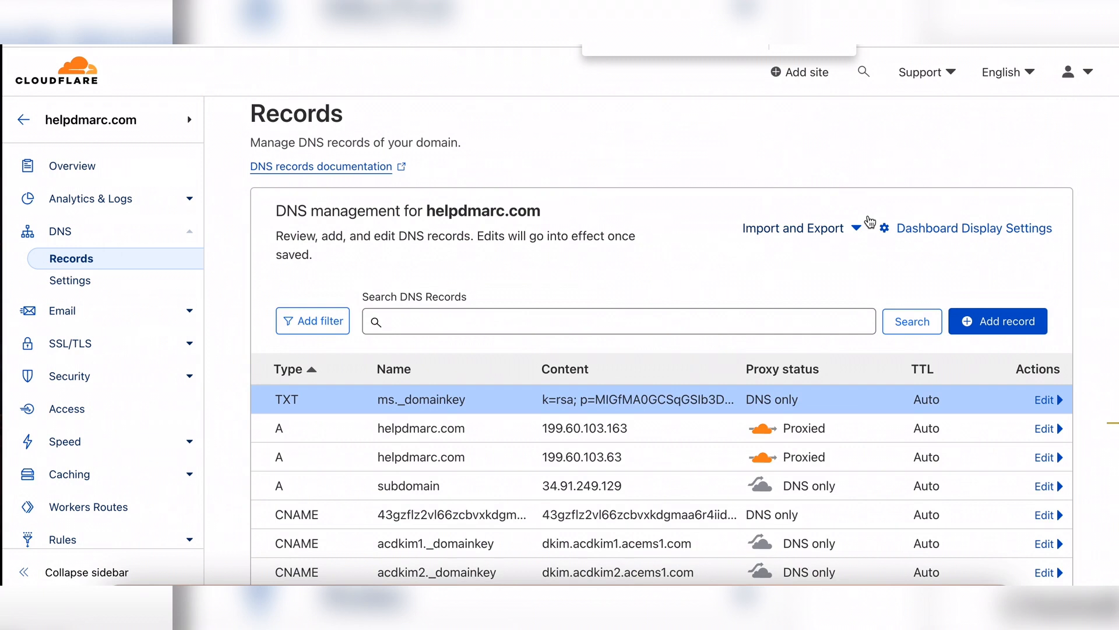
scroll(650, 396, "down", 1)
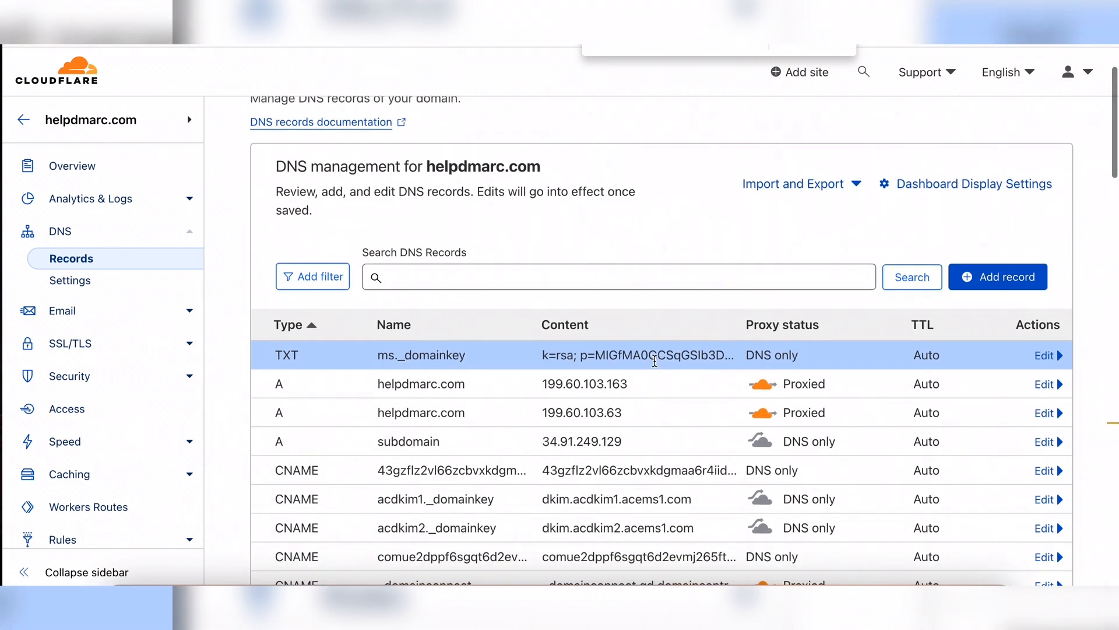
scroll(686, 349, "up", 1)
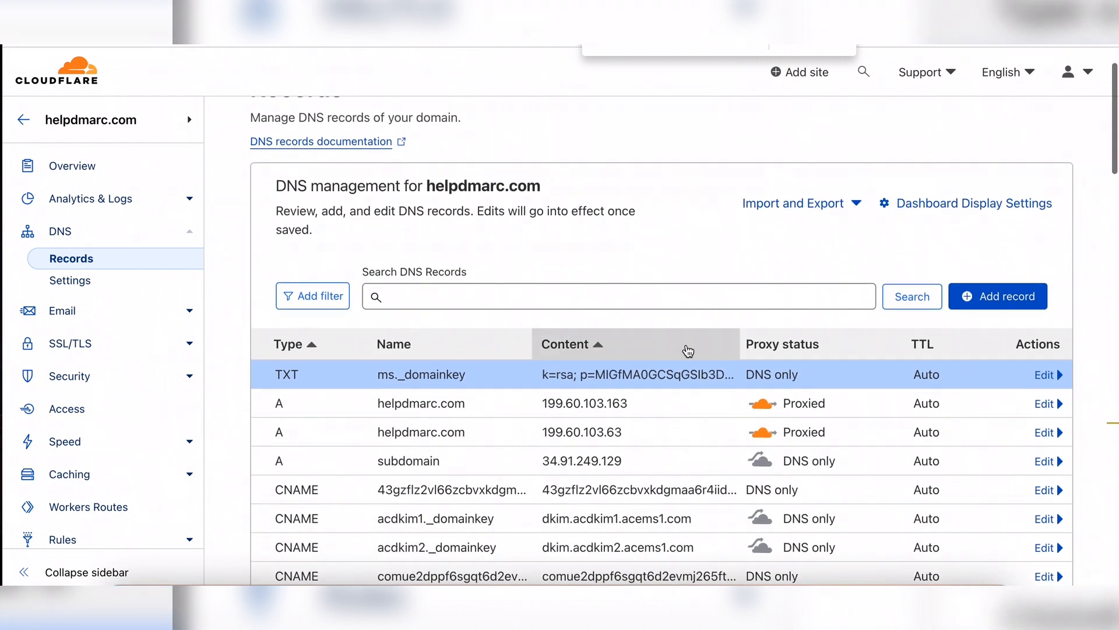
Switch back to Moosend, expand the Sender policy framework section and copy include:spfa.mailendo.com from the TXT record value
left_click(772, 29)
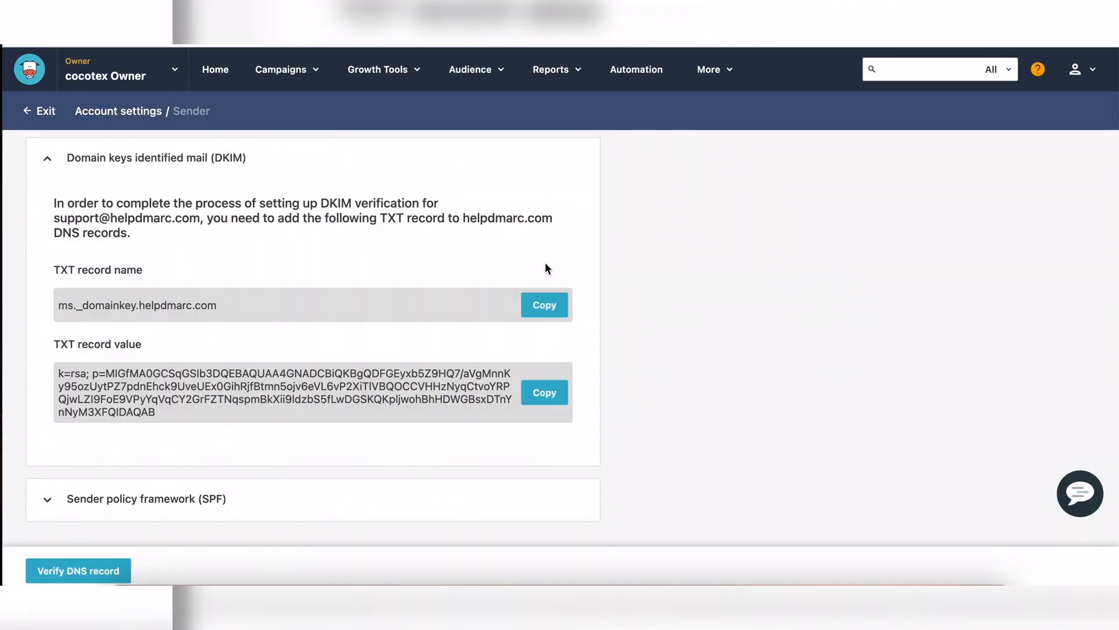
scroll(373, 350, "down", 1)
left_click(181, 452)
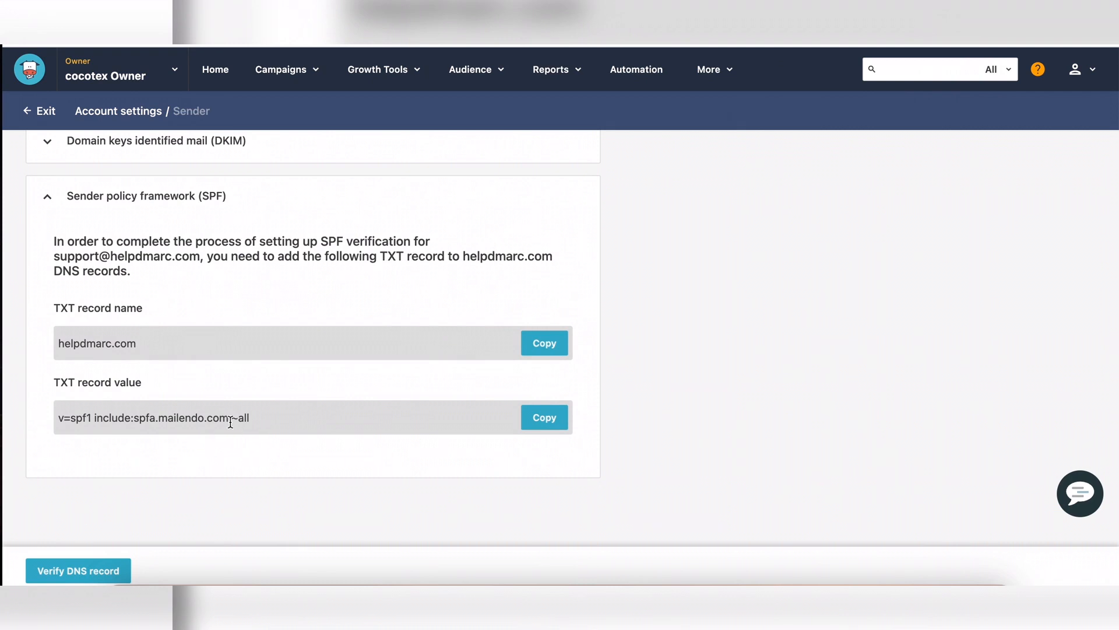
left_click_drag(231, 419, 95, 418)
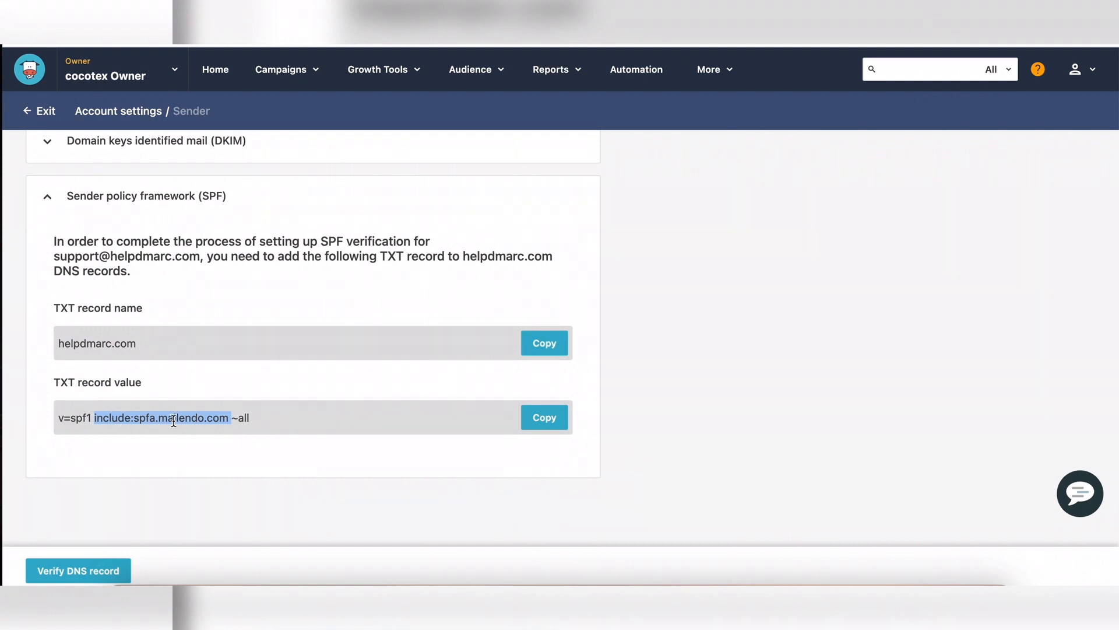
left_click(260, 423)
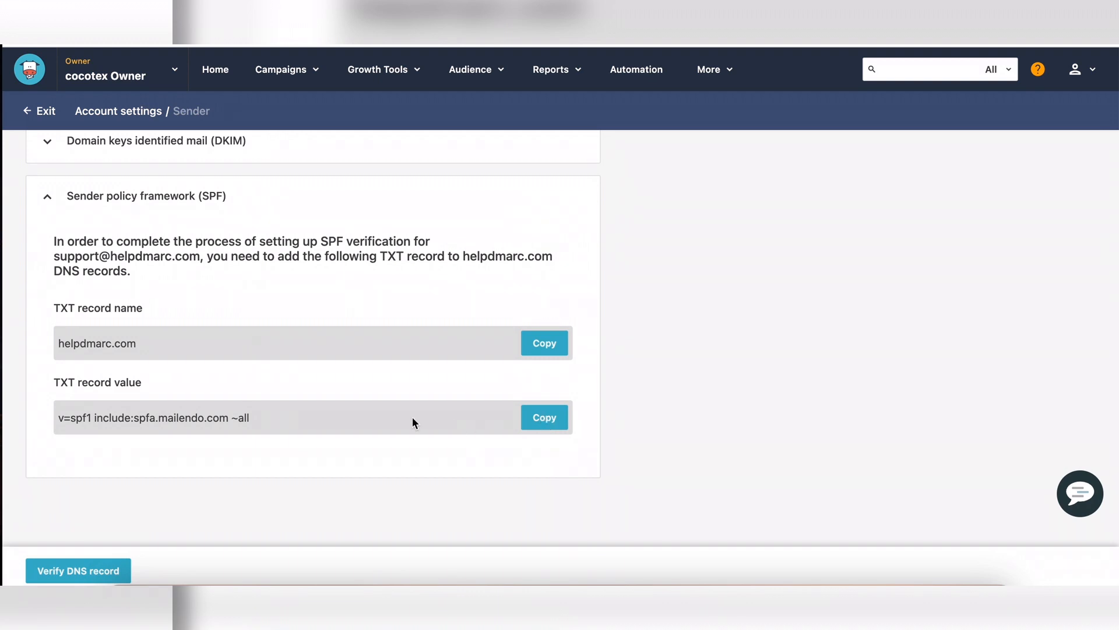
left_click_drag(230, 417, 93, 414)
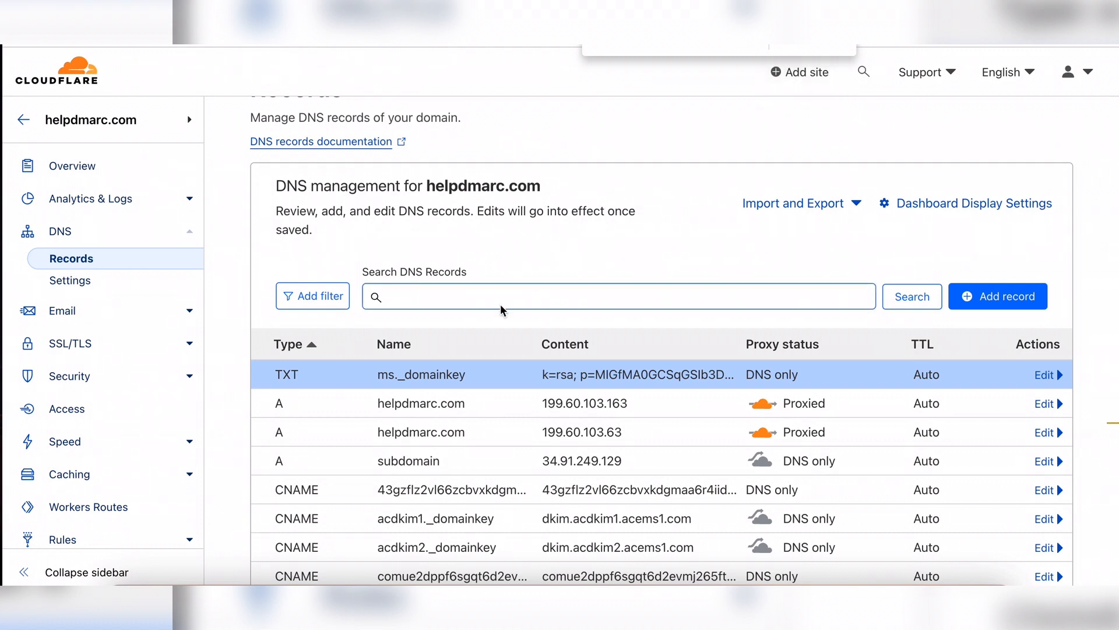
In Cloudflare, find helpdmarc.com's existing SPF TXT record, insert include:spfa.mailendo.com before ~all, and save it
key("Return")
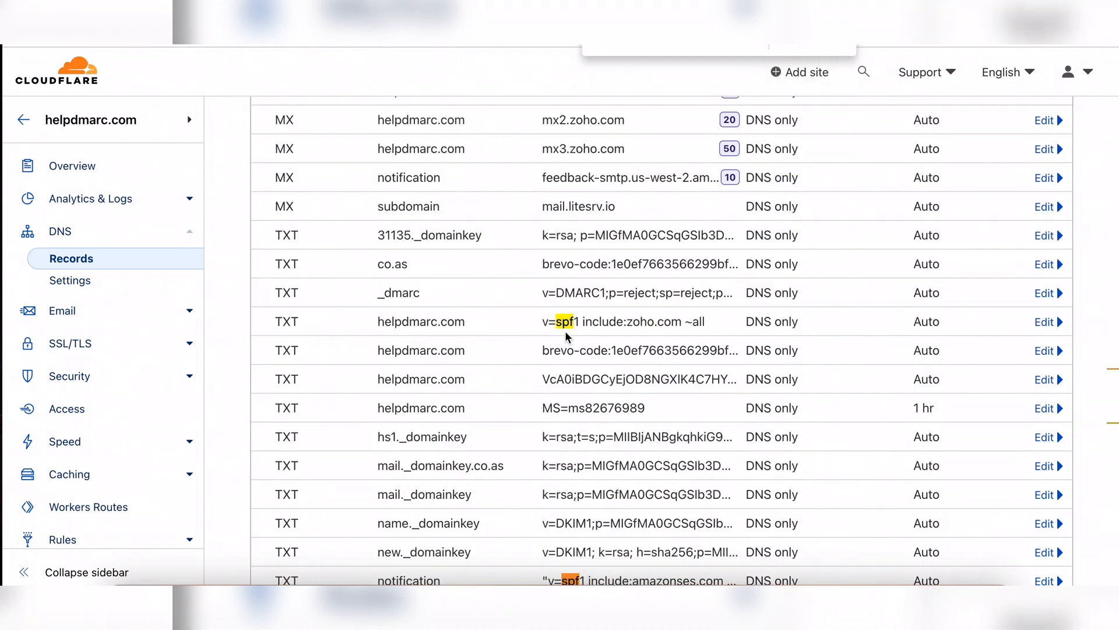
scroll(613, 404, "down", 3)
scroll(613, 403, "up", 2)
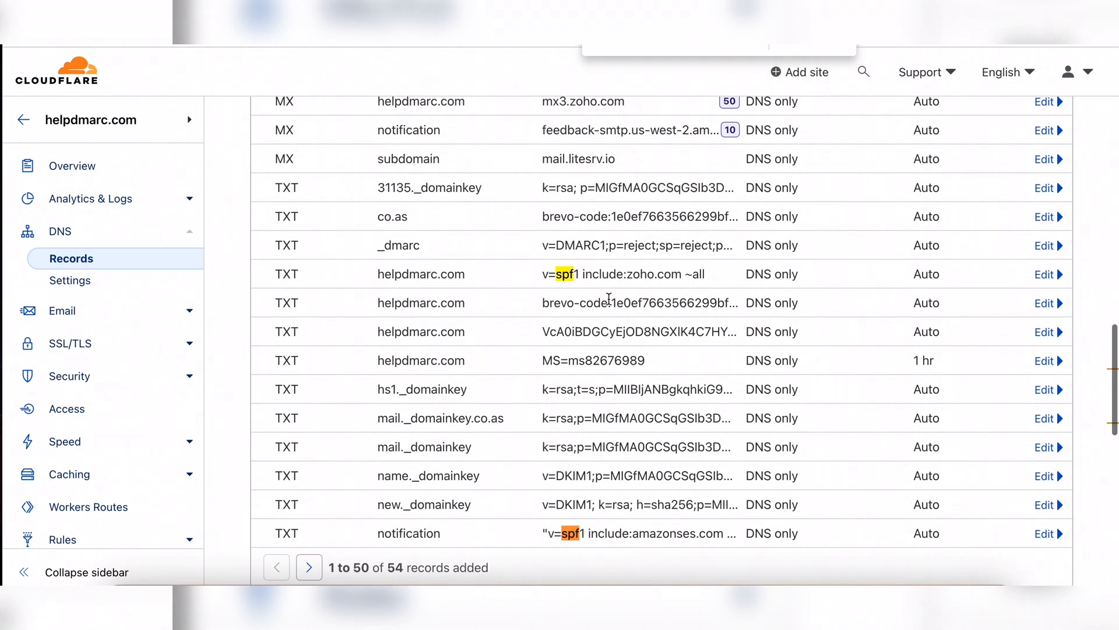
left_click(1045, 274)
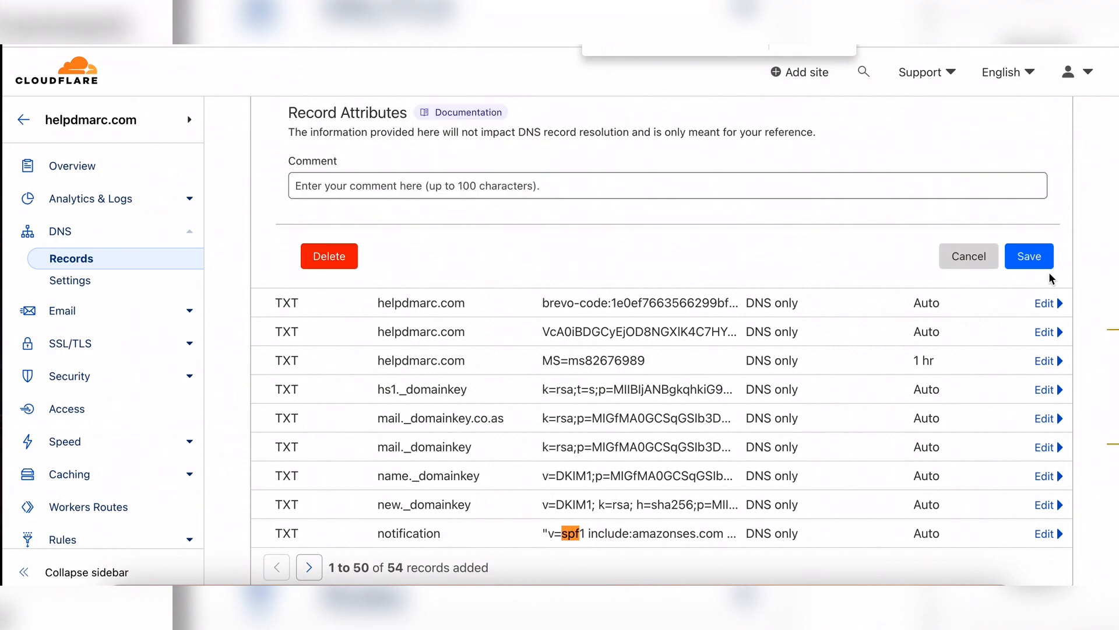
scroll(469, 176, "up", 3)
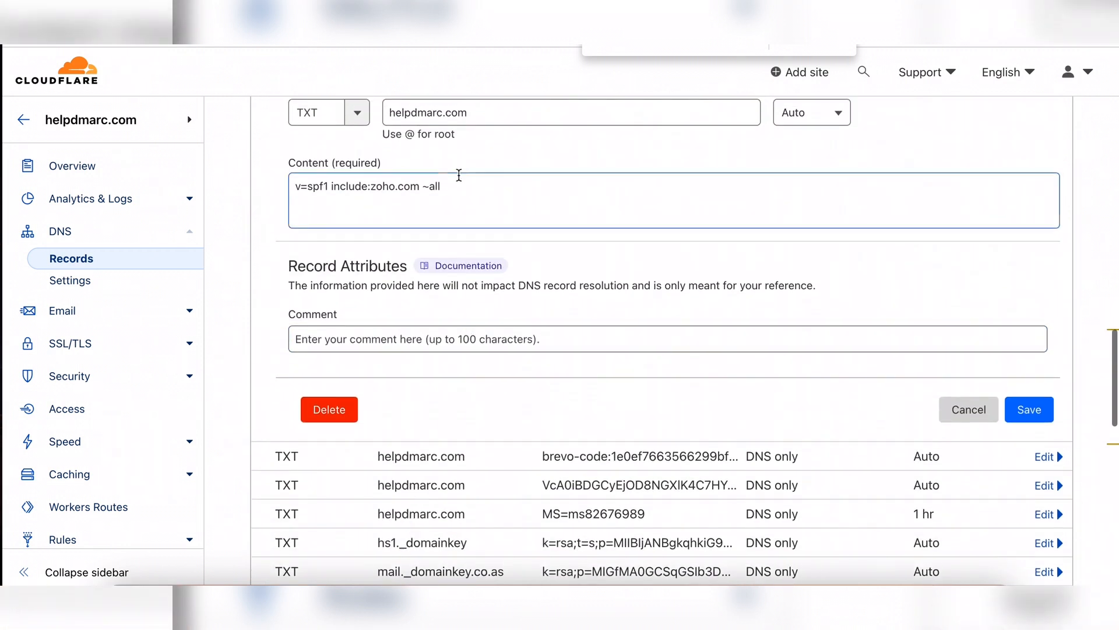
left_click(419, 188)
key("ctrl+v")
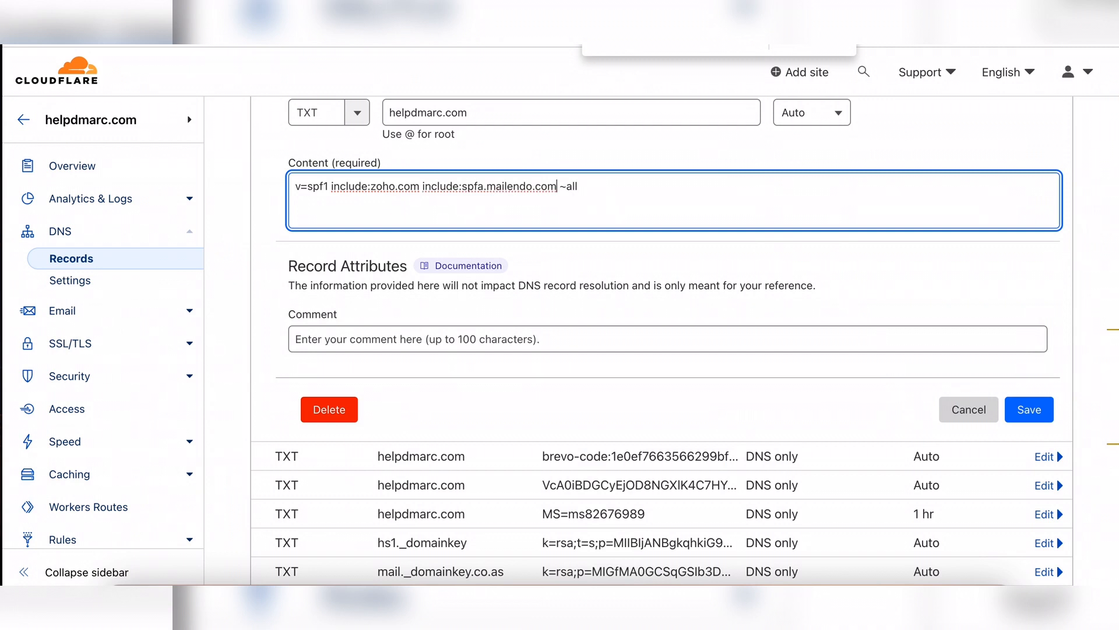
scroll(662, 239, "down", 1)
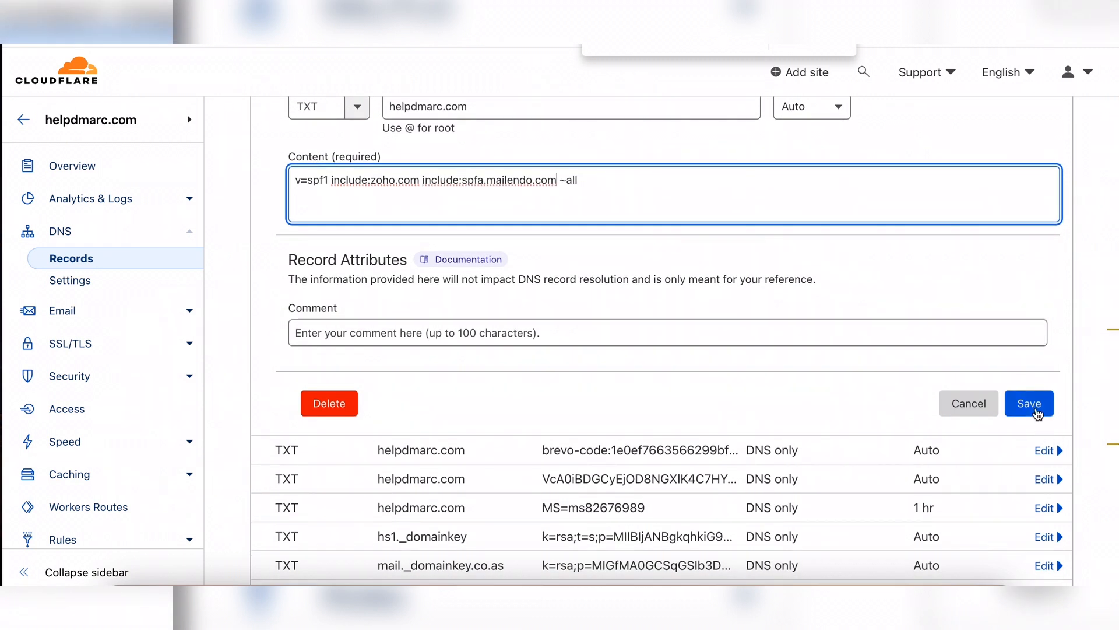
left_click(1030, 408)
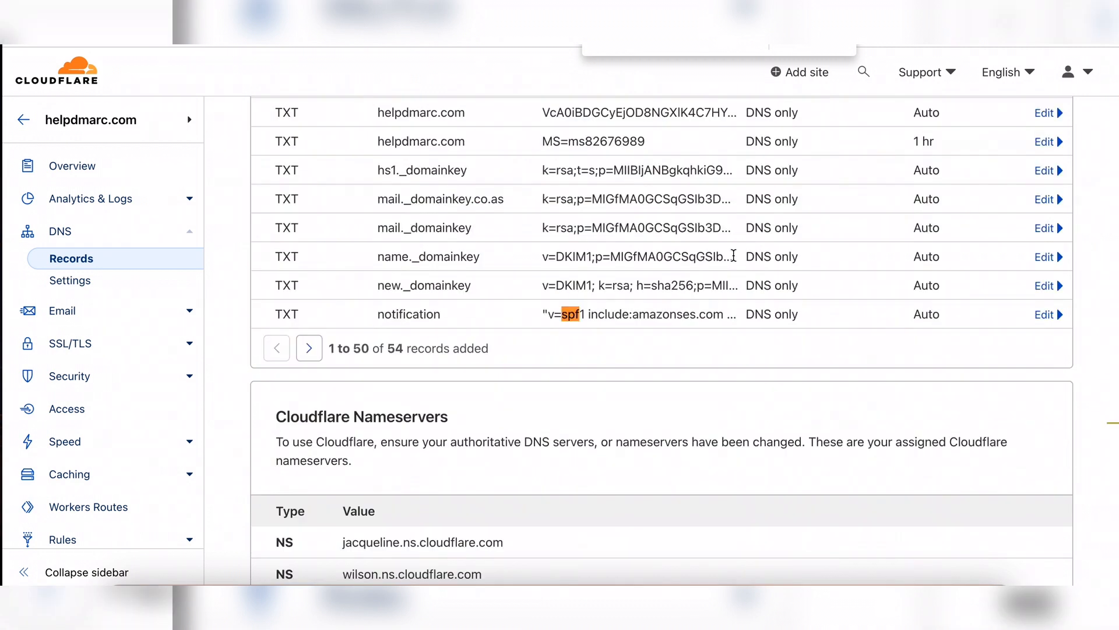
scroll(733, 256, "up", 2)
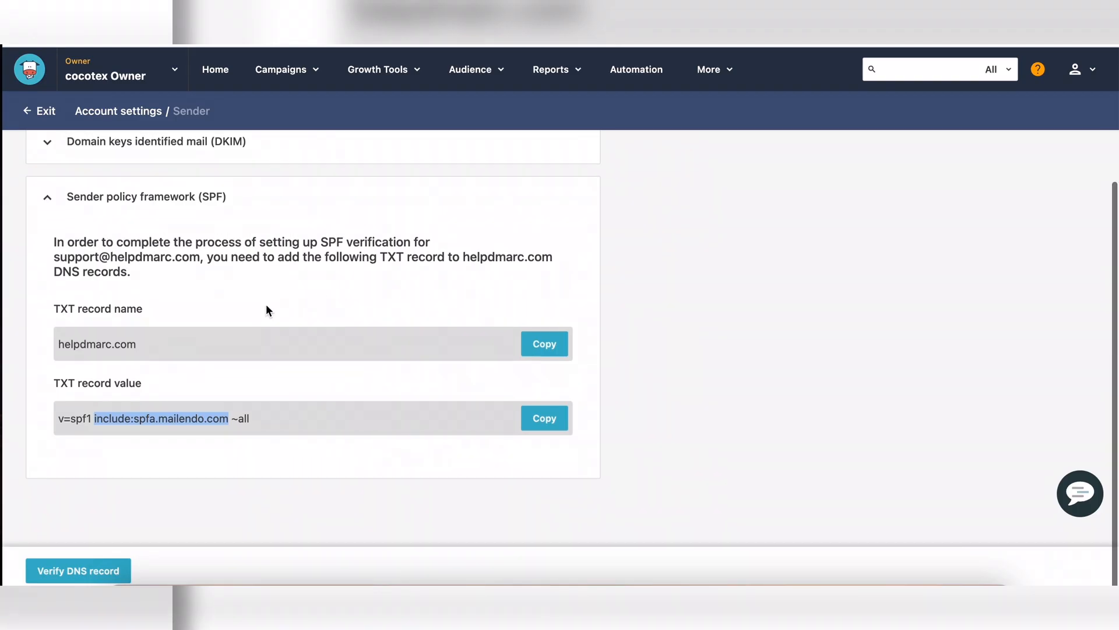
scroll(267, 304, "up", 1)
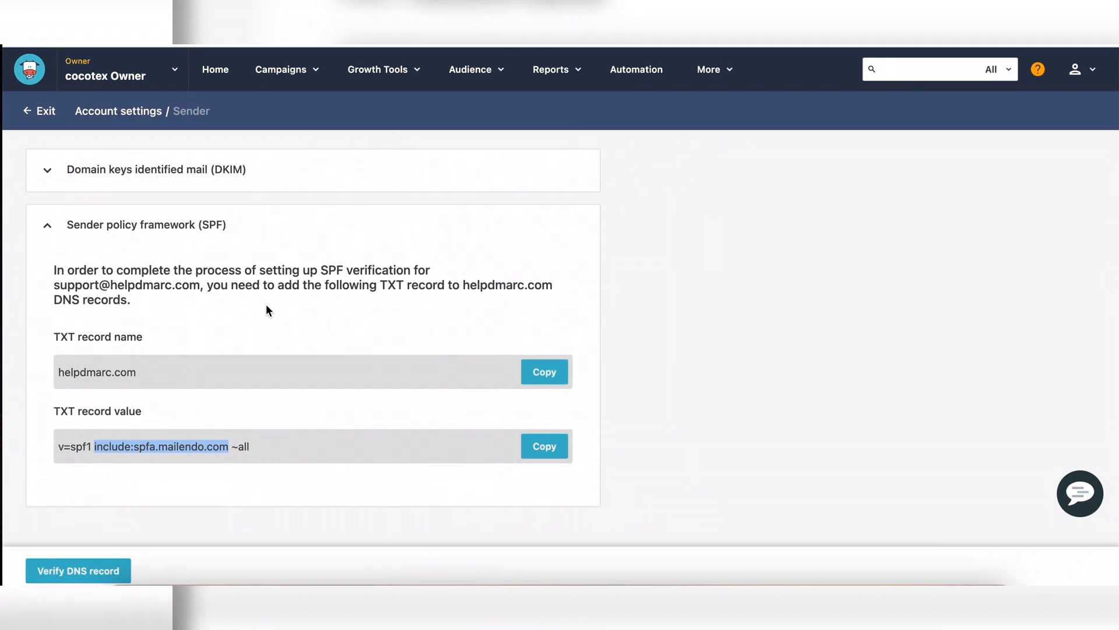
scroll(266, 305, "down", 1)
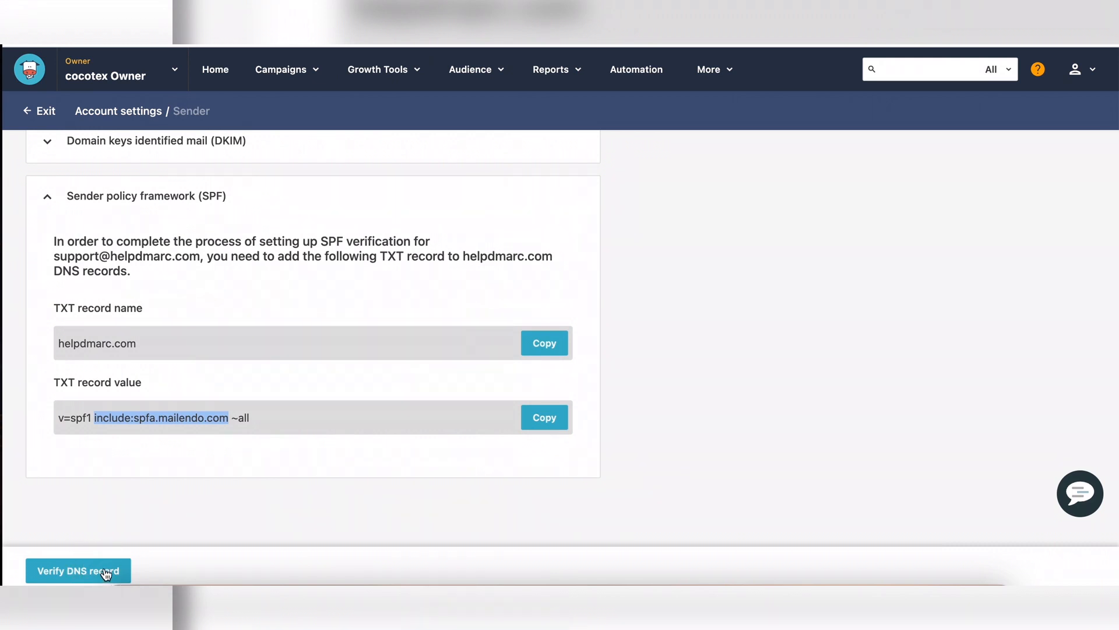
left_click(167, 490)
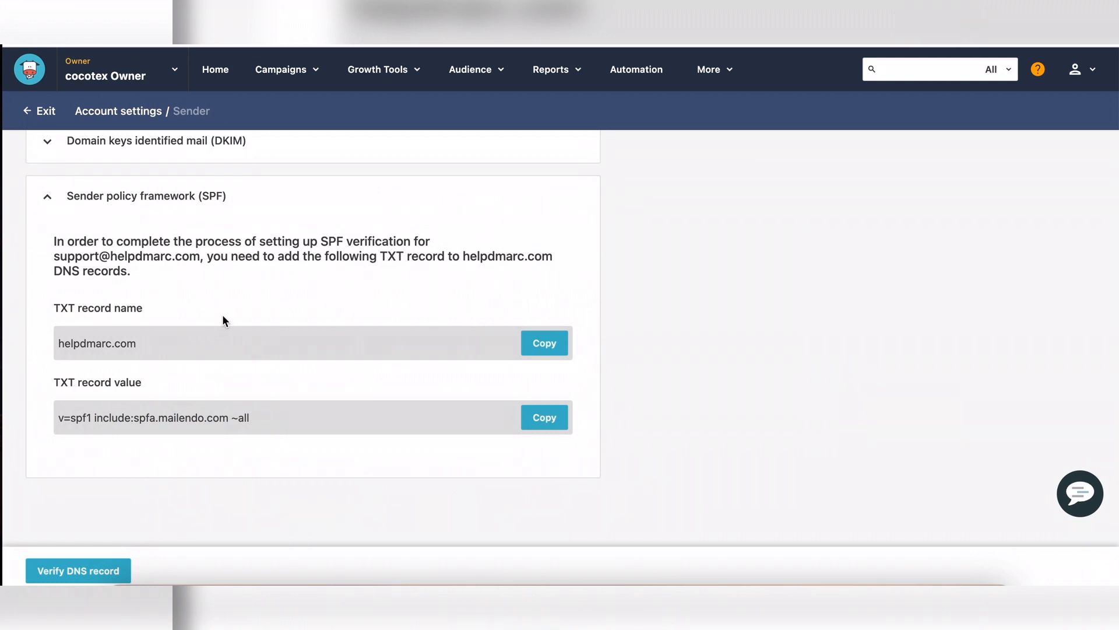
Leave Moosend's DNS records setup for the helpdmarc.com sender and check the SPF/DKIM status column in the Senders list
scroll(223, 315, "up", 5)
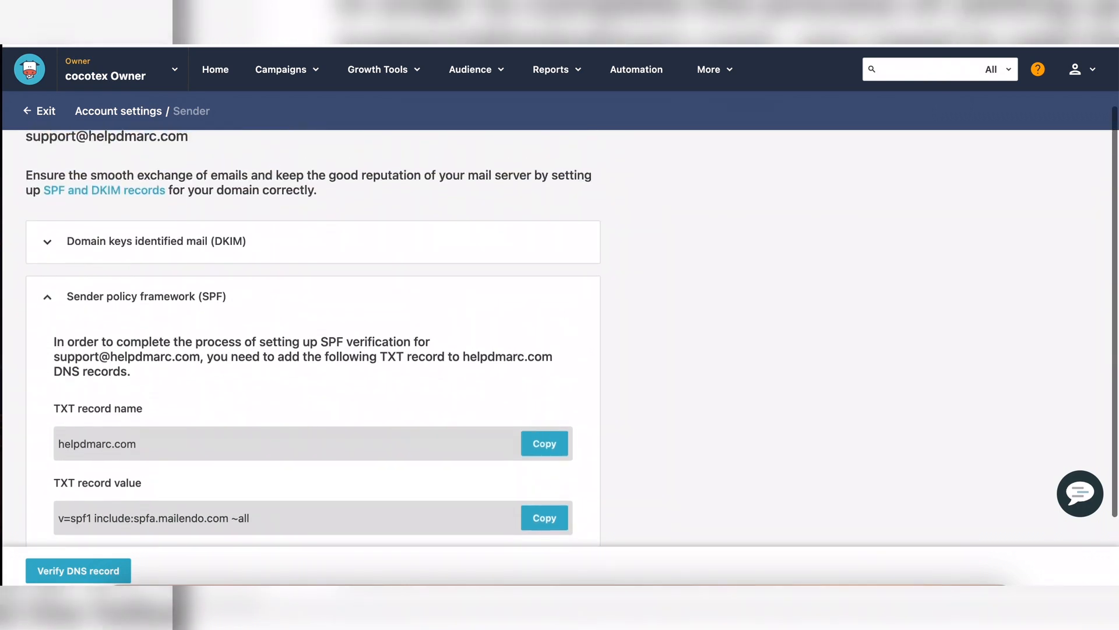
scroll(224, 321, "up", 2)
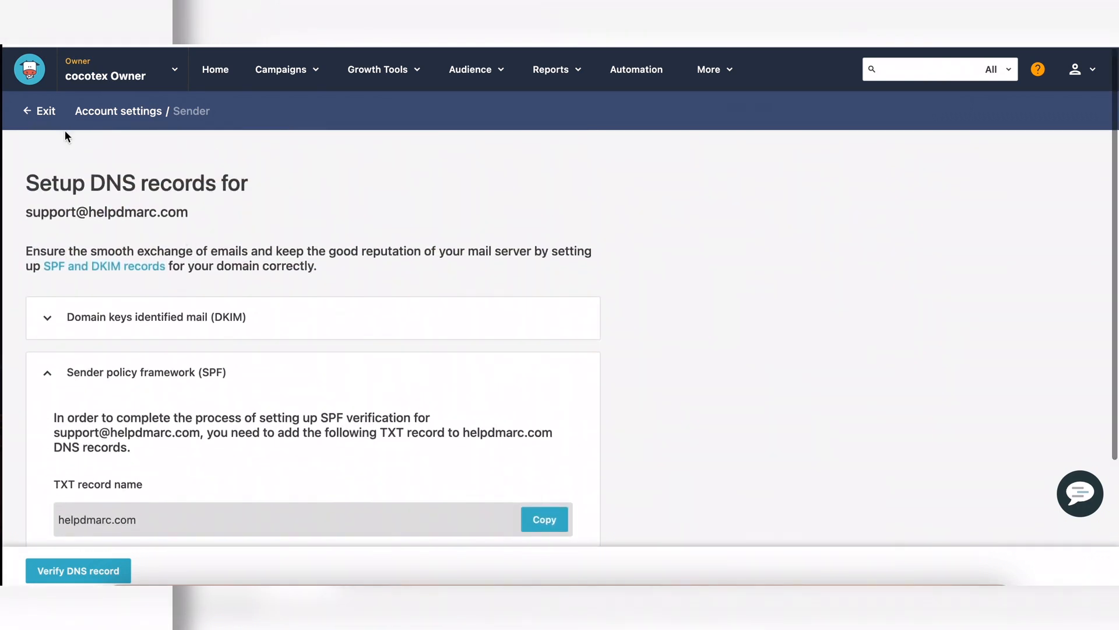
left_click(40, 116)
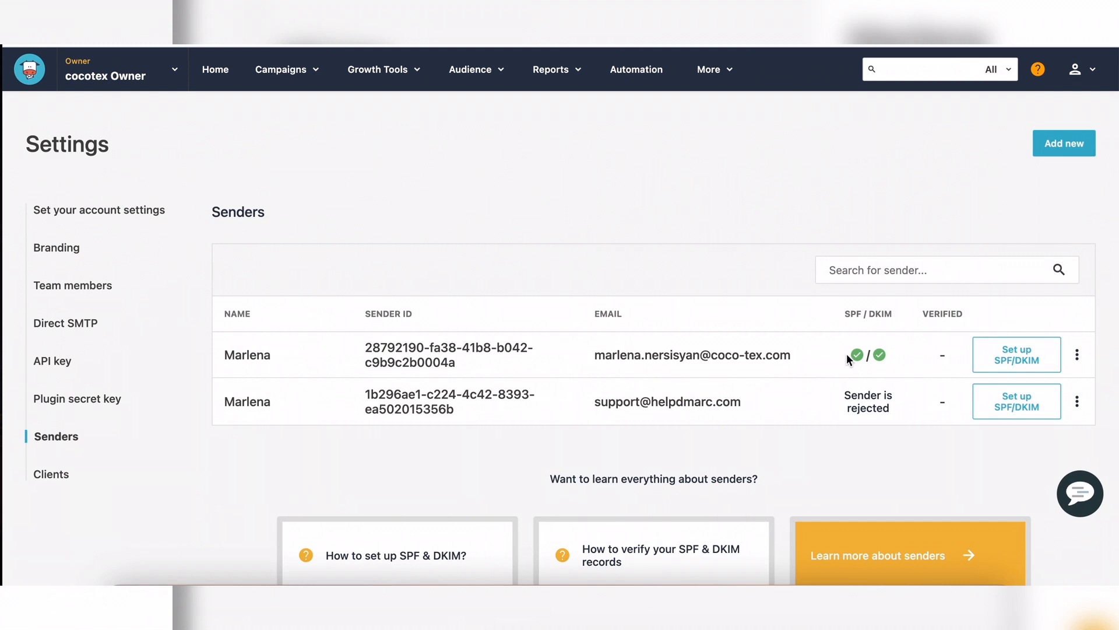
left_click_drag(848, 354, 886, 350)
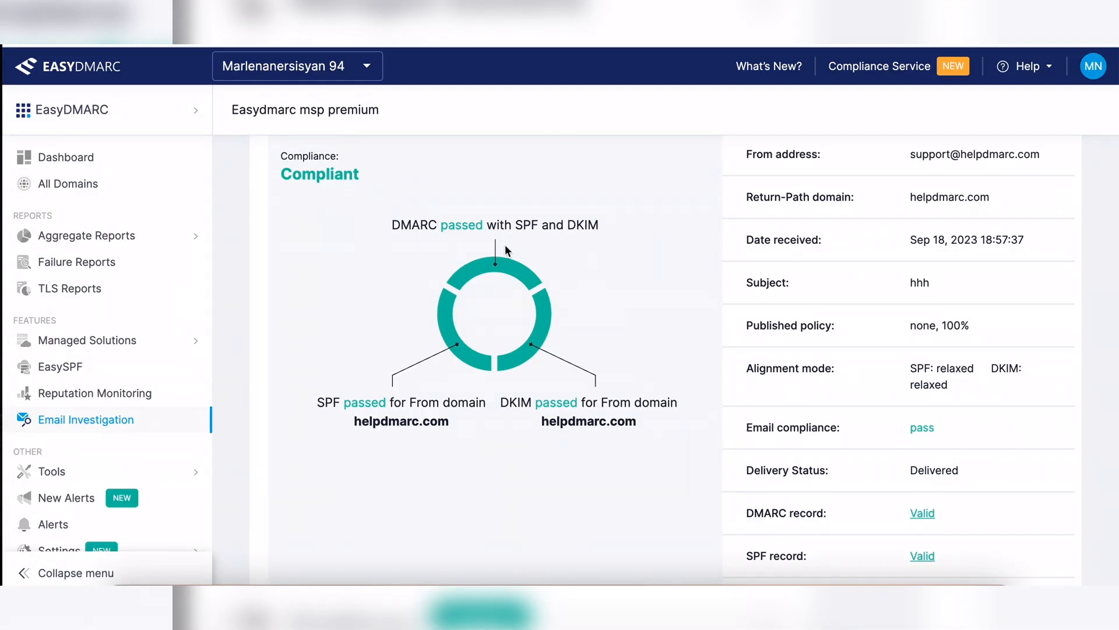
In EasyDMARC's Email Investigation test results, examine the DMARC, SPF and DKIM compliance and authentication details for helpdmarc.com
scroll(504, 244, "up", 2)
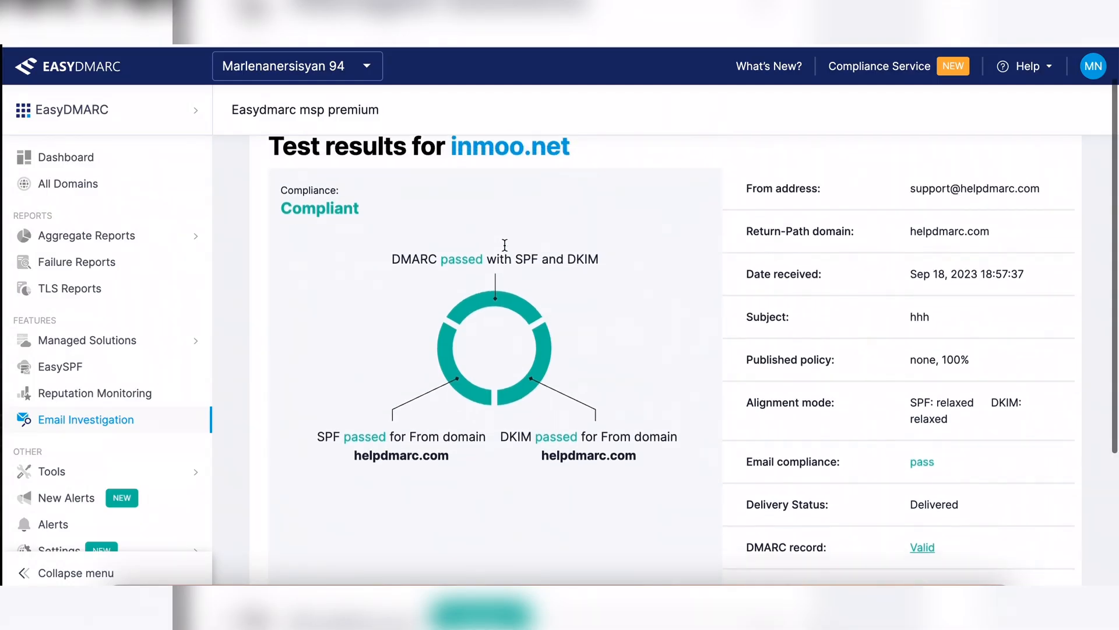
scroll(505, 244, "down", 1)
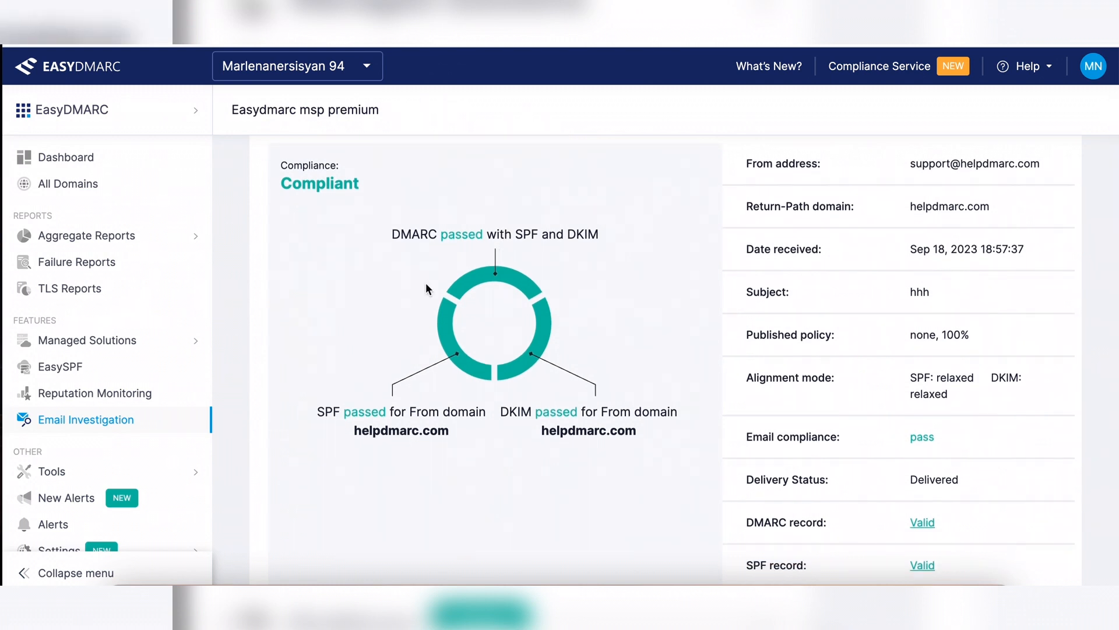
scroll(425, 282, "down", 1)
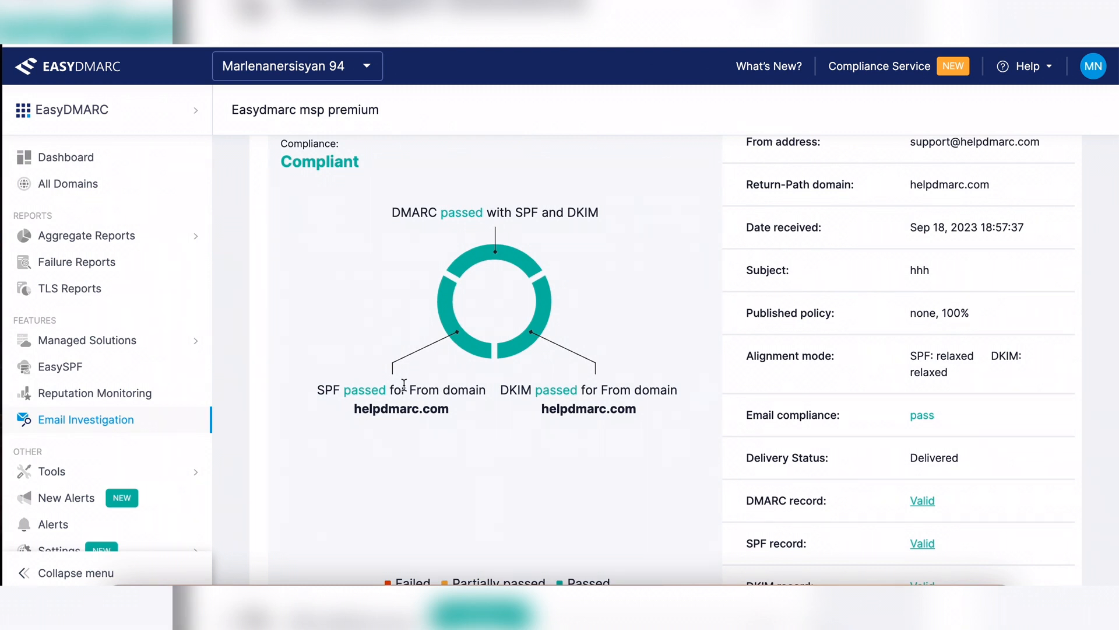
scroll(563, 420, "down", 1)
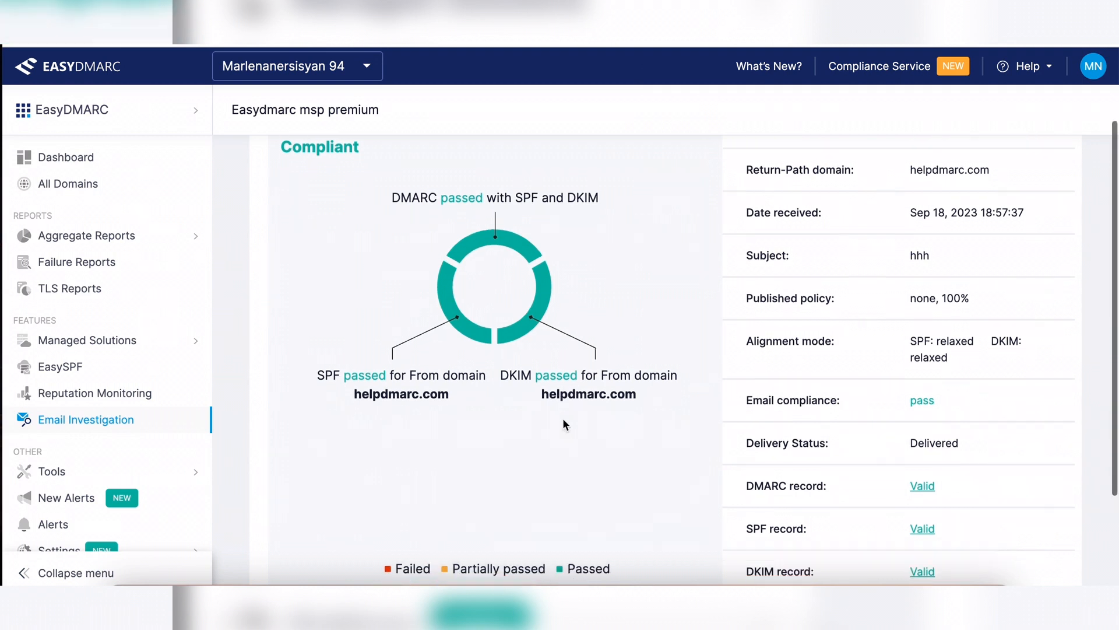
scroll(563, 424, "down", 1)
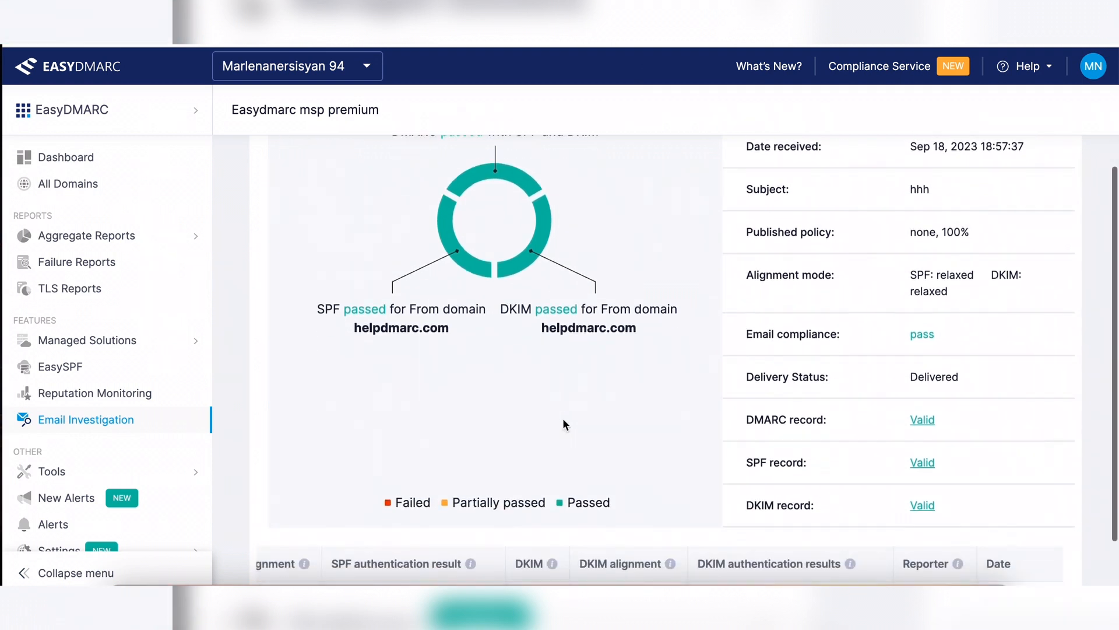
scroll(563, 423, "up", 1)
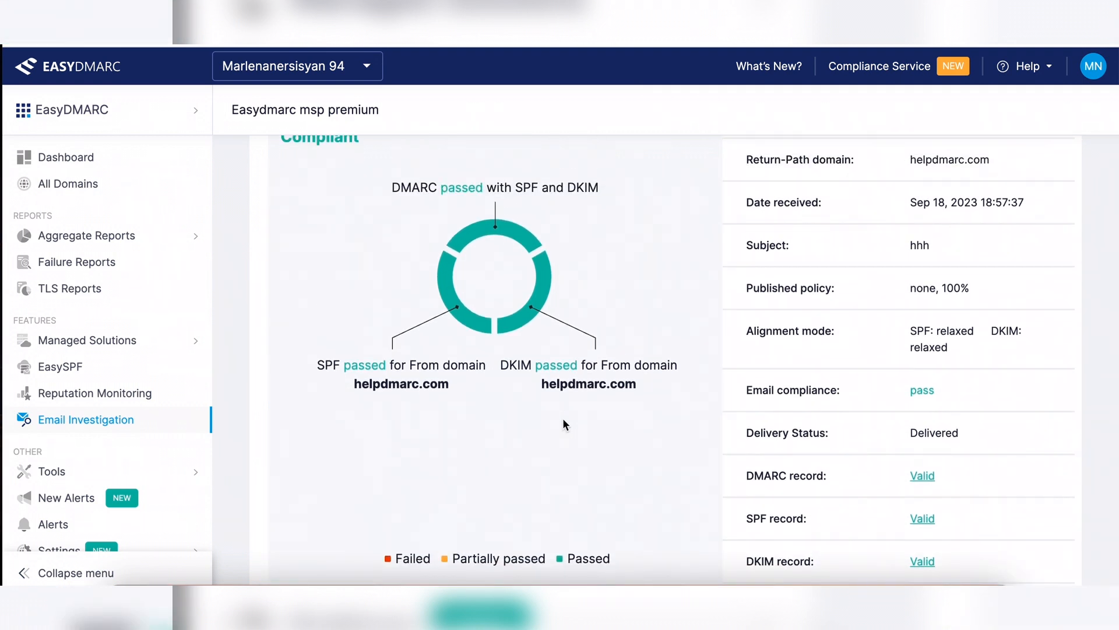
scroll(563, 421, "down", 2)
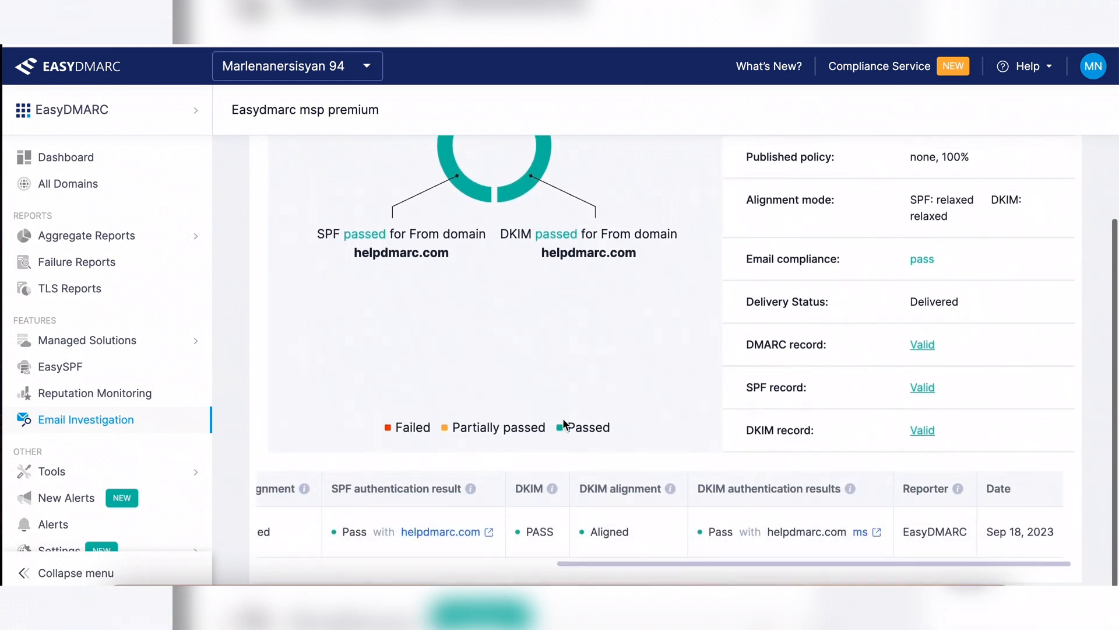
scroll(563, 421, "up", 3)
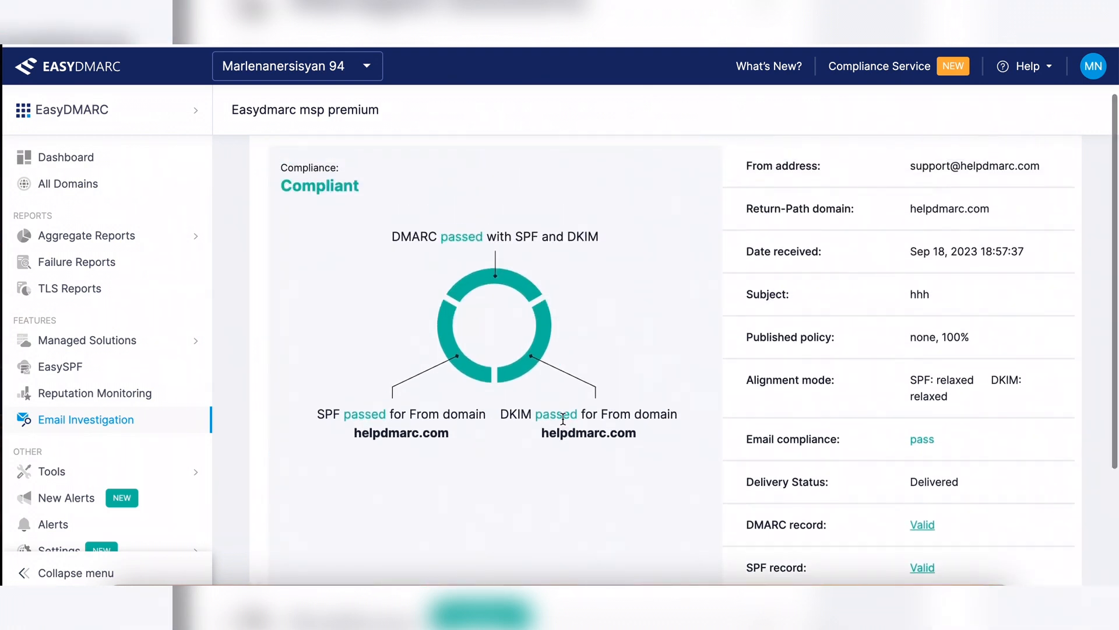
scroll(563, 420, "down", 1)
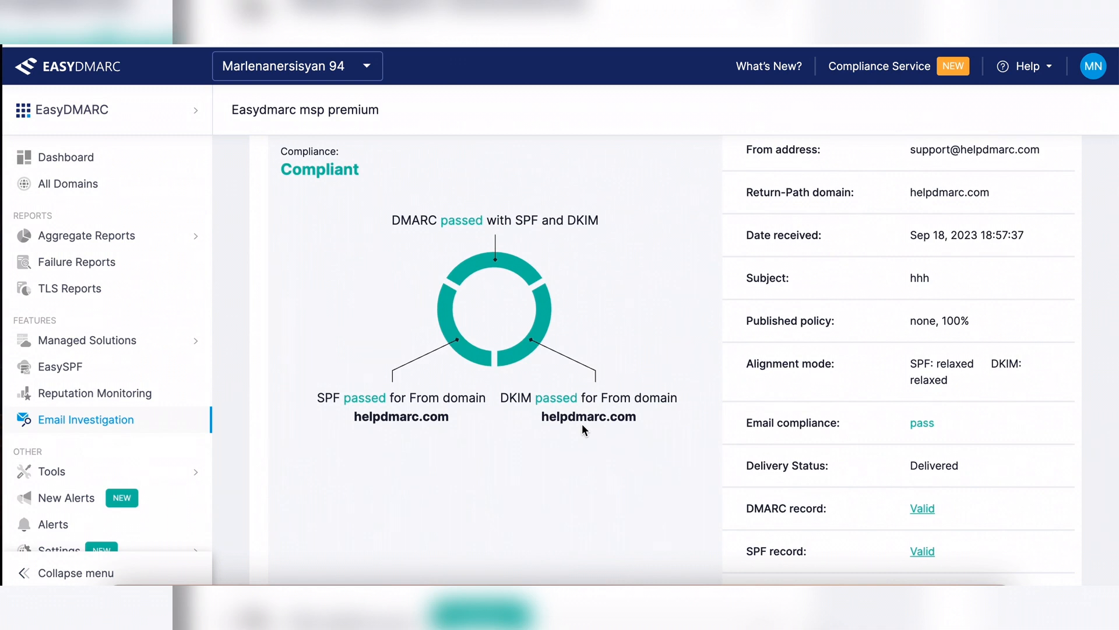